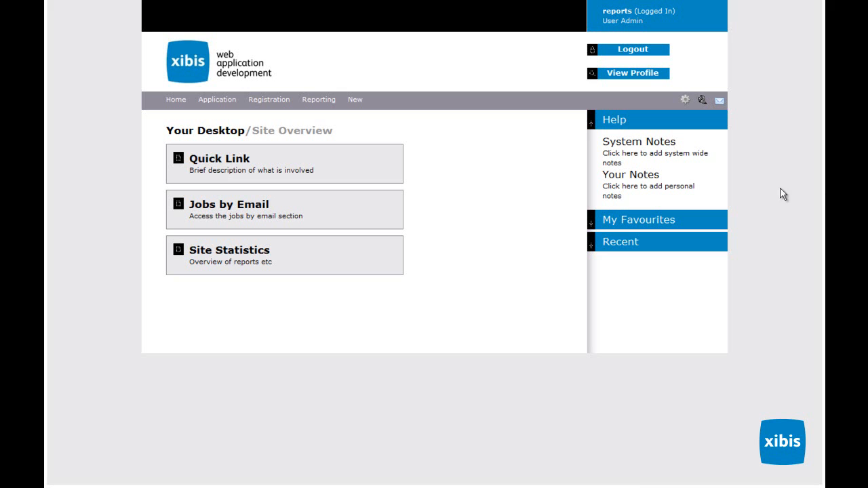
Start a new report with Registrations as the primary domain and Bar chart as the report type, and proceed to adding dimensions.
{"action": "mouse_move", "coordinate": [320, 105]}
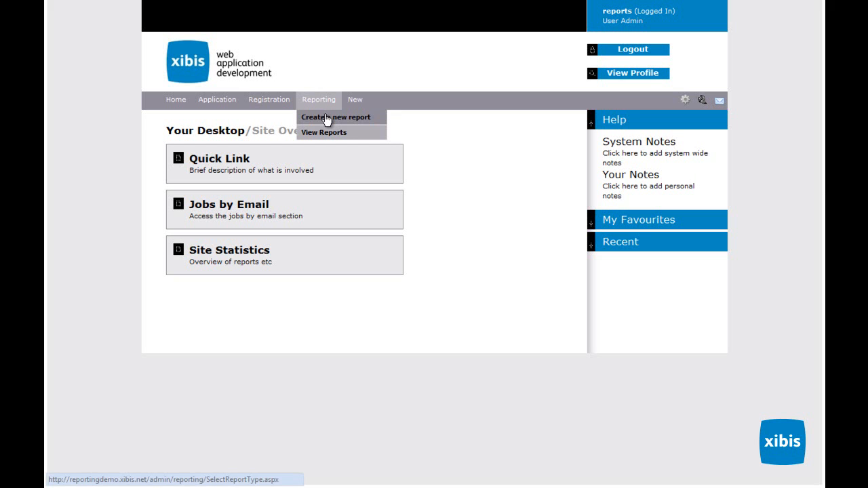
{"action": "left_click", "coordinate": [326, 118]}
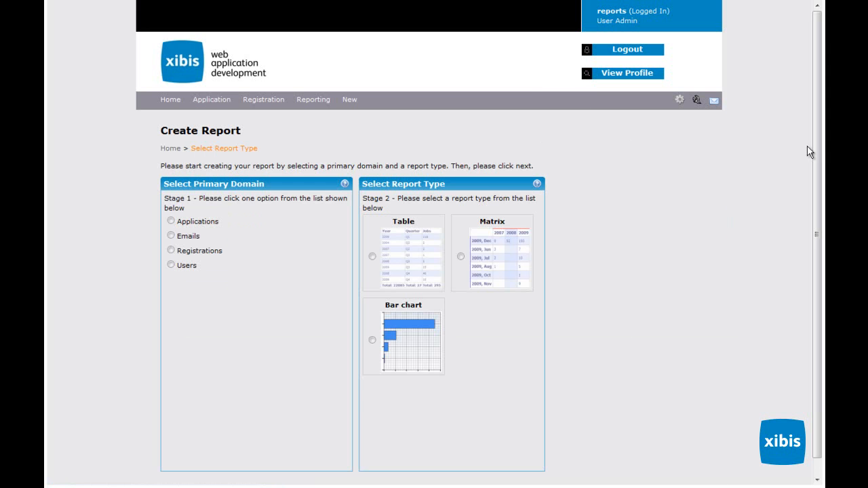
{"action": "scroll", "coordinate": [820, 134], "scroll_direction": "down", "scroll_amount": 1}
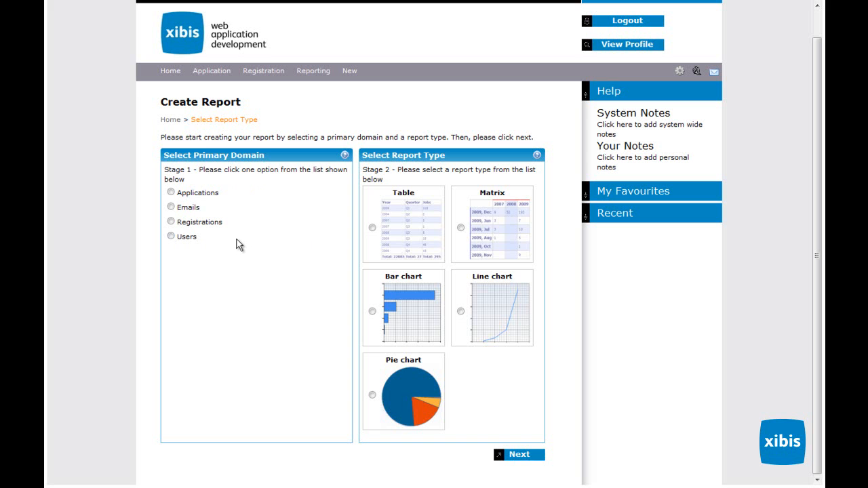
{"action": "left_click", "coordinate": [196, 225]}
{"action": "mouse_move", "coordinate": [421, 225]}
{"action": "mouse_move", "coordinate": [508, 238]}
{"action": "left_click", "coordinate": [409, 306]}
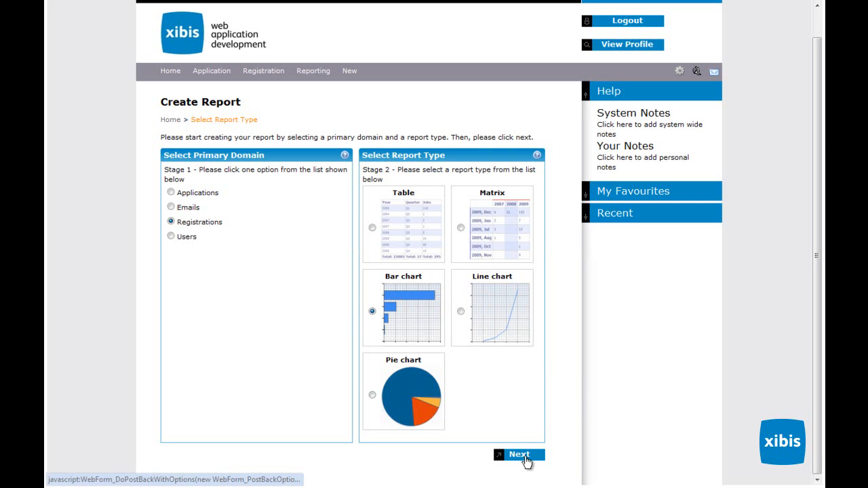
{"action": "left_click", "coordinate": [526, 460]}
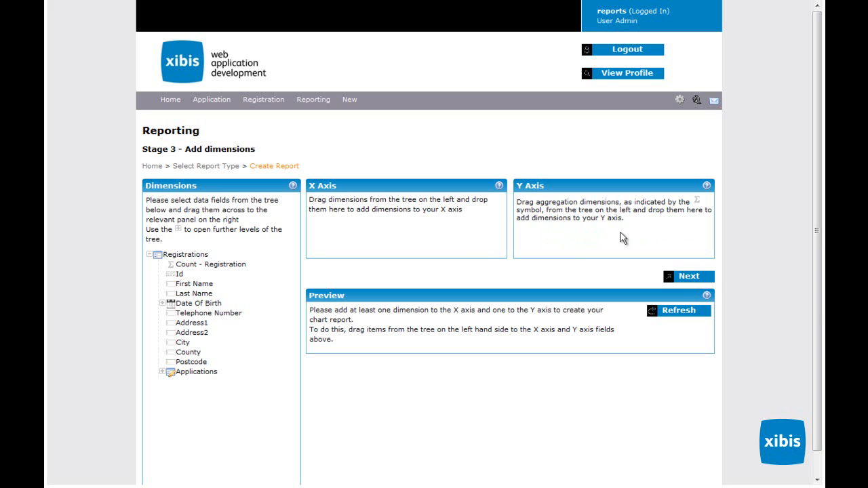
Try charting Count - Registration on the Y axis against First Name on the X axis, and clear both axes after previewing.
{"action": "left_click_drag", "start_coordinate": [456, 210], "coordinate": [322, 211]}
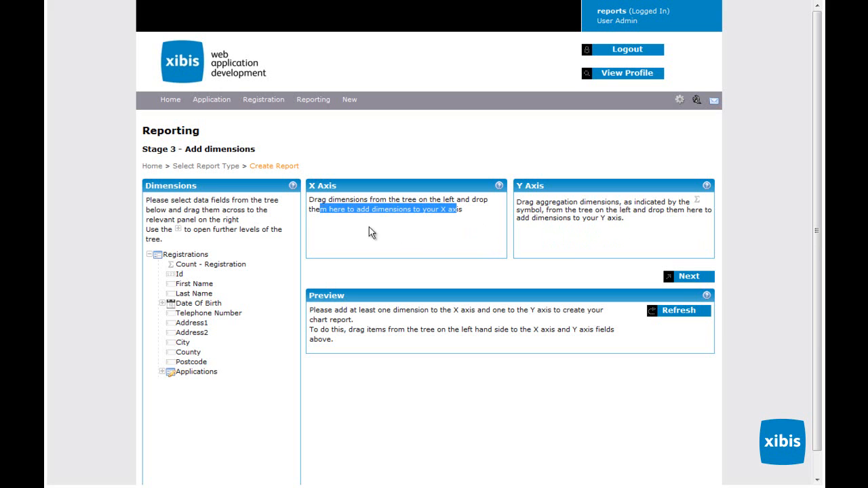
{"action": "left_click", "coordinate": [405, 237]}
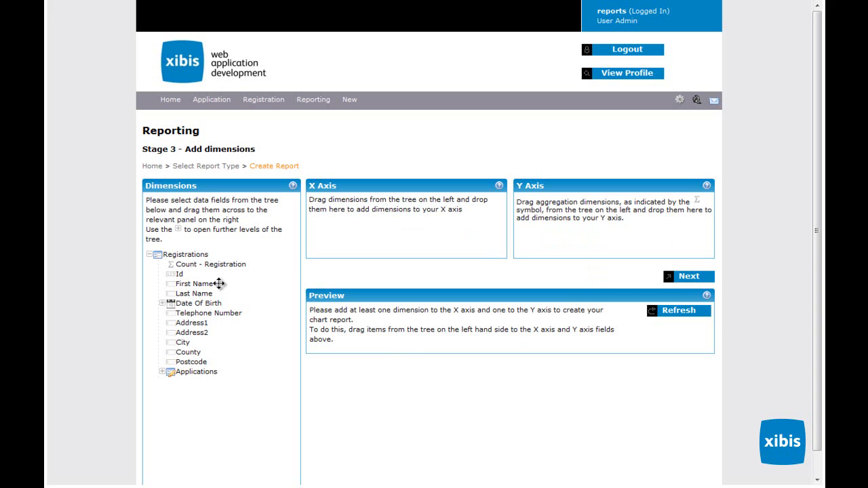
{"action": "left_click_drag", "start_coordinate": [204, 286], "coordinate": [338, 248]}
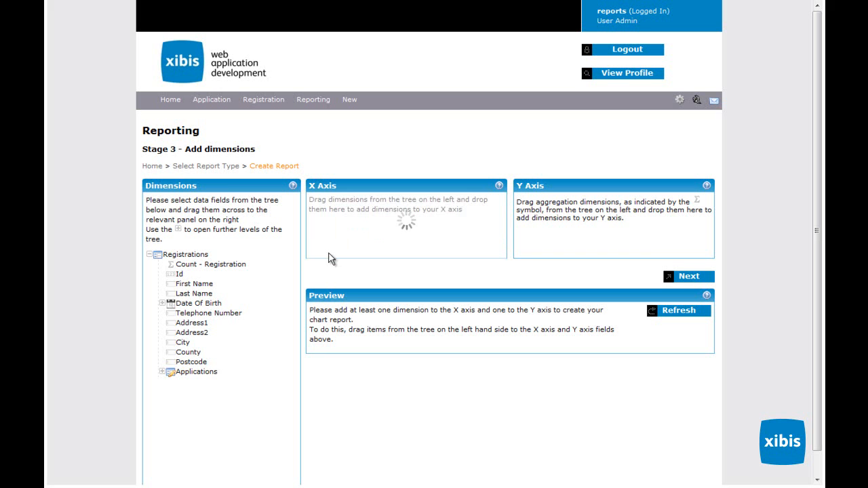
{"action": "left_click_drag", "start_coordinate": [229, 264], "coordinate": [622, 219]}
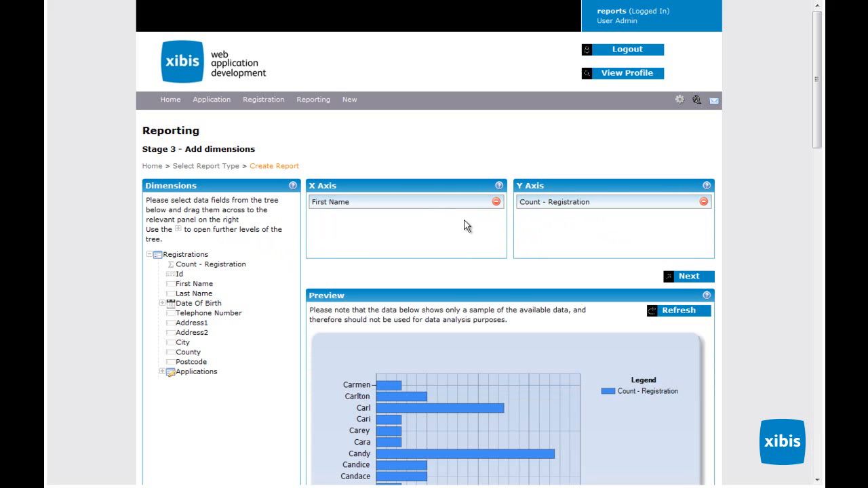
{"action": "left_click_drag", "start_coordinate": [817, 81], "coordinate": [823, 178]}
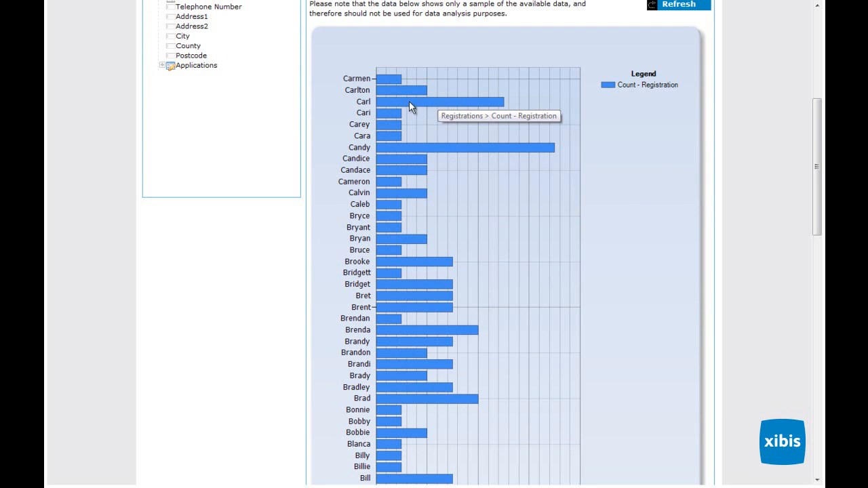
{"action": "left_click_drag", "start_coordinate": [822, 169], "coordinate": [819, 416]}
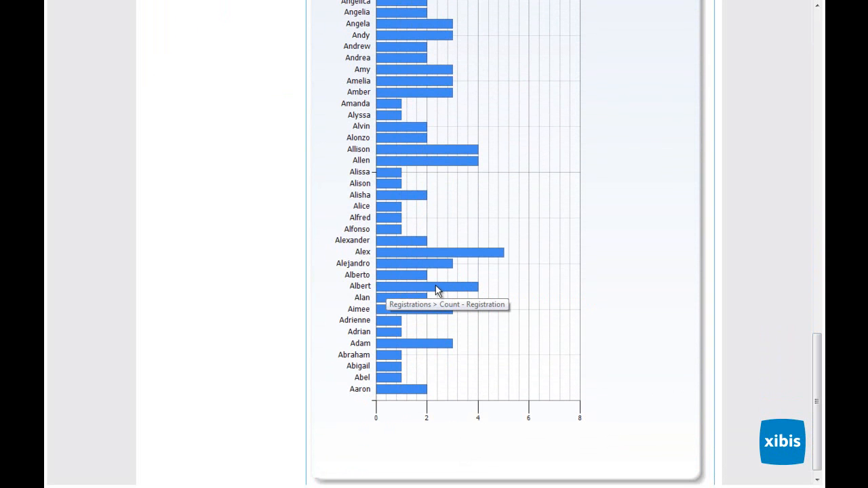
{"action": "left_click_drag", "start_coordinate": [817, 369], "coordinate": [817, 42]}
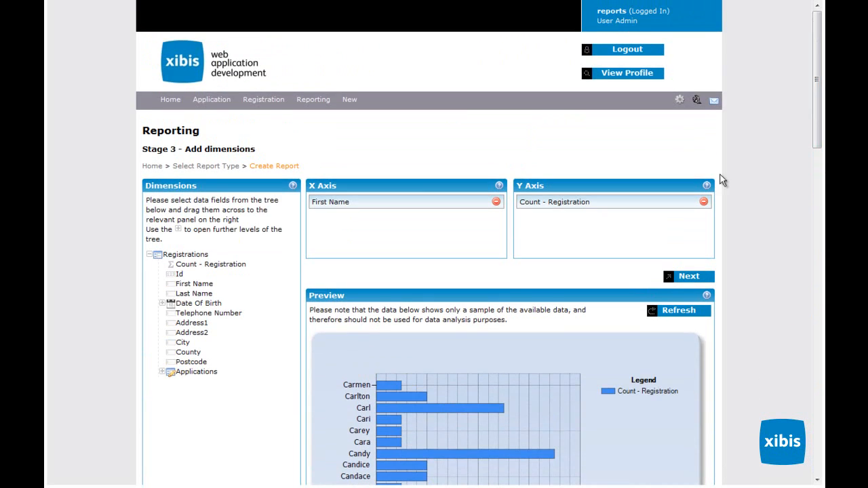
{"action": "left_click", "coordinate": [704, 203]}
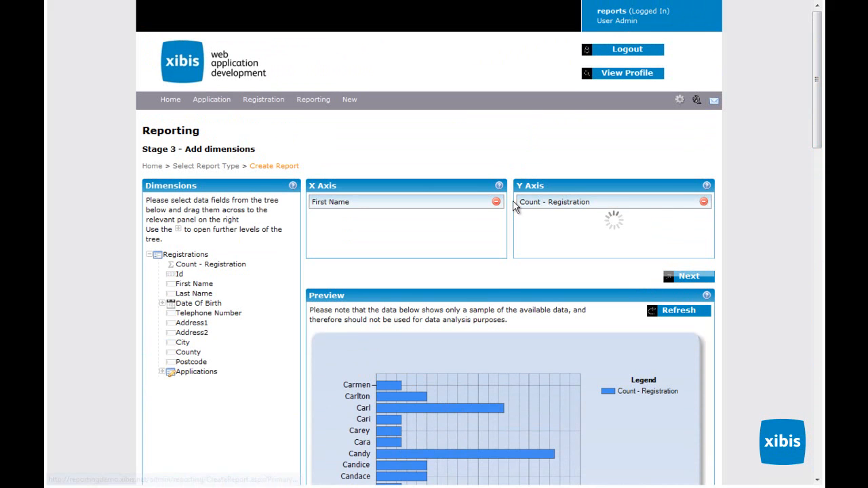
{"action": "left_click", "coordinate": [496, 202]}
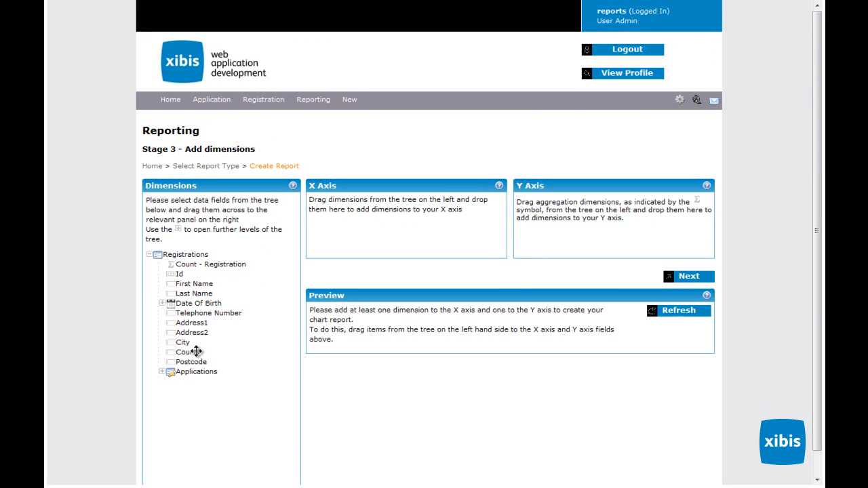
Put Year - Date Of Birth on the X axis and Count - Registration on the Y axis, and continue to the filters stage.
{"action": "left_click", "coordinate": [163, 304]}
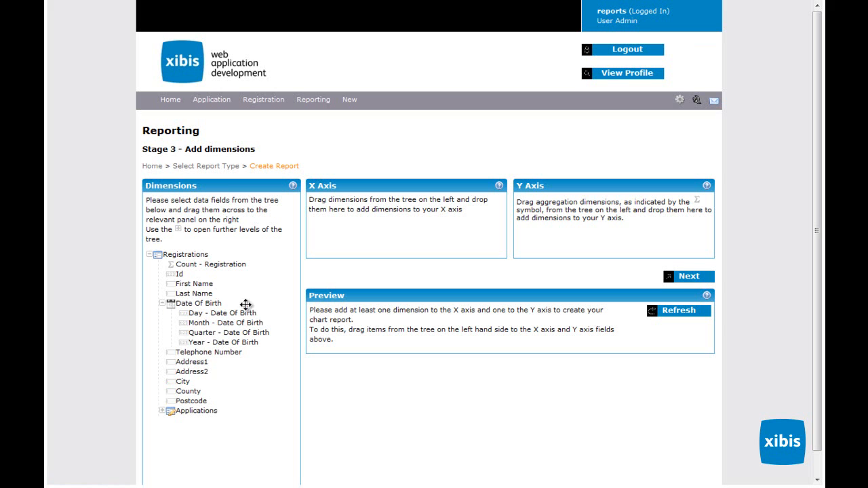
{"action": "left_click_drag", "start_coordinate": [213, 342], "coordinate": [351, 225]}
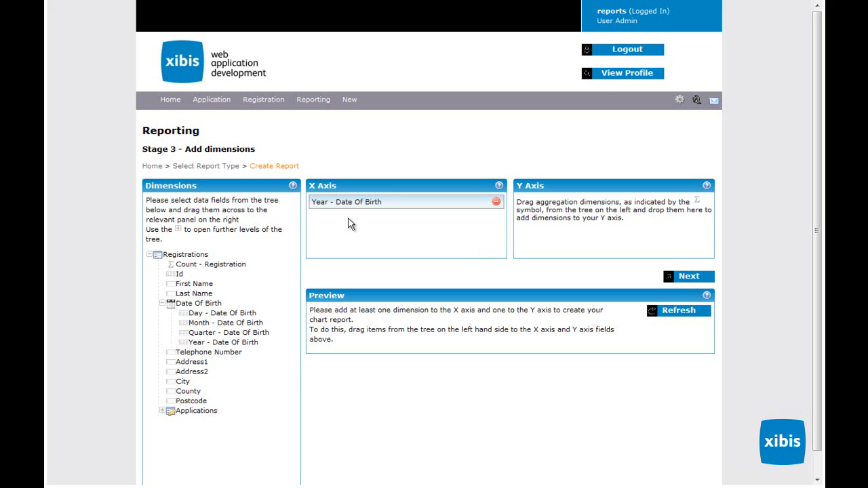
{"action": "left_click_drag", "start_coordinate": [222, 265], "coordinate": [606, 218]}
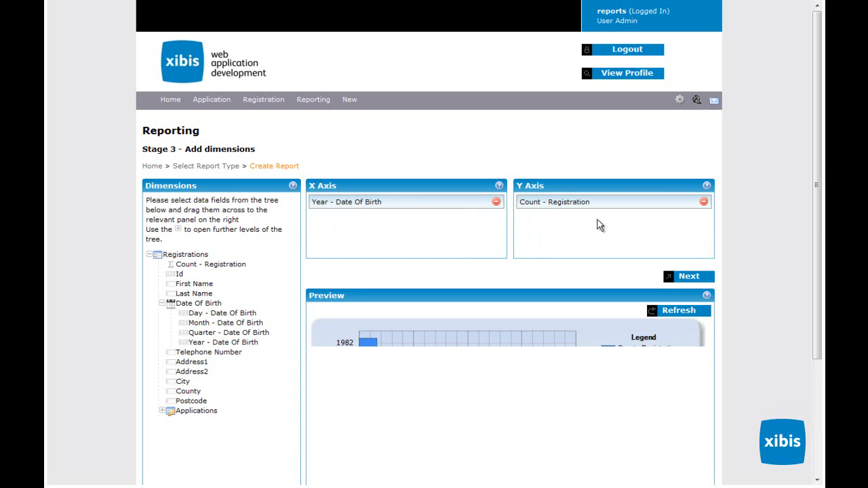
{"action": "scroll", "coordinate": [825, 254], "scroll_direction": "down", "scroll_amount": 2}
{"action": "scroll", "coordinate": [825, 254], "scroll_direction": "down", "scroll_amount": 1}
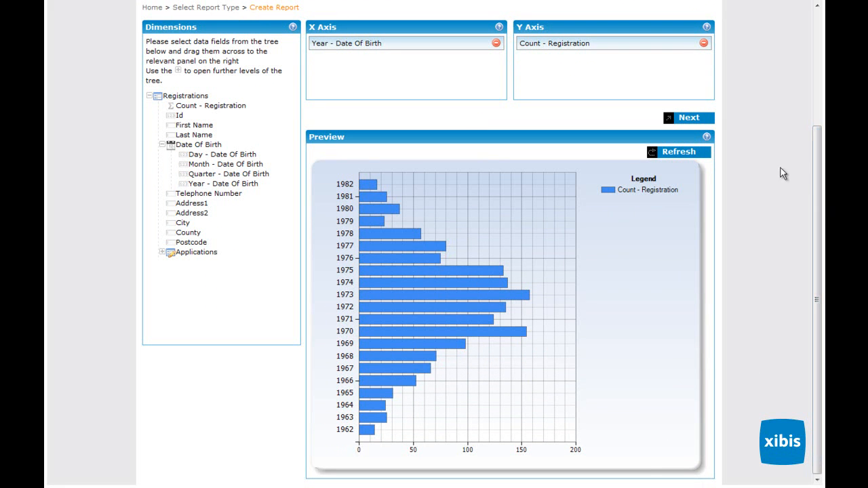
{"action": "left_click", "coordinate": [692, 120]}
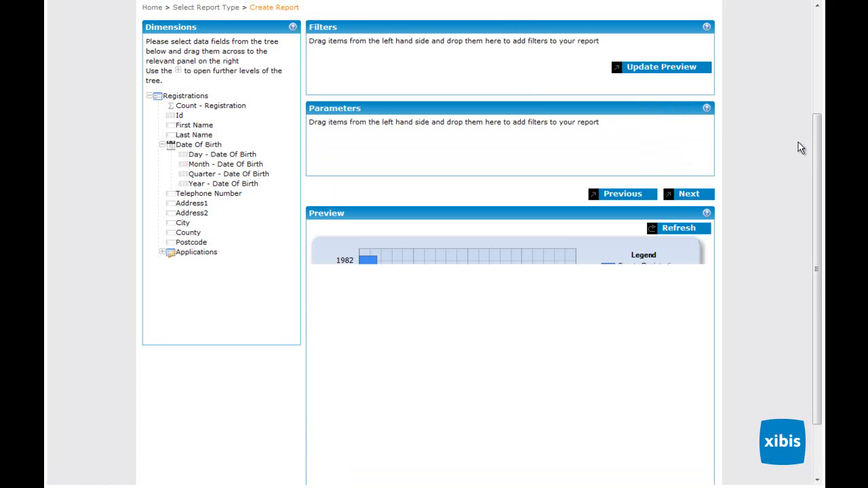
Add a filter for Month - Date Of Birth equal to March and update the chart preview.
{"action": "left_click_drag", "start_coordinate": [818, 160], "coordinate": [817, 35]}
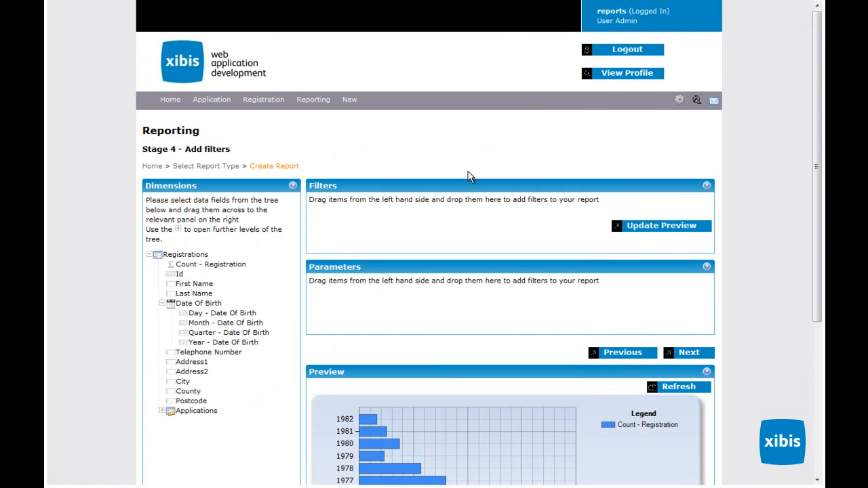
{"action": "scroll", "coordinate": [822, 264], "scroll_direction": "down", "scroll_amount": 1}
{"action": "scroll", "coordinate": [823, 264], "scroll_direction": "down", "scroll_amount": 2}
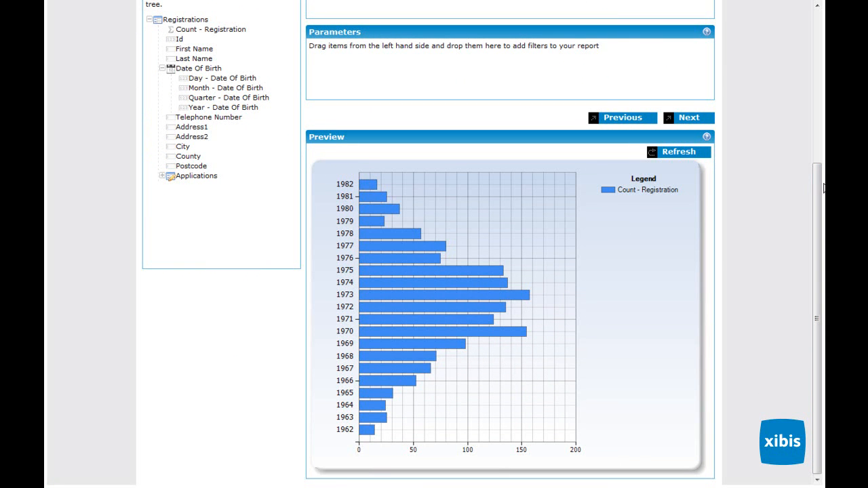
{"action": "left_click_drag", "start_coordinate": [815, 215], "coordinate": [811, 97]}
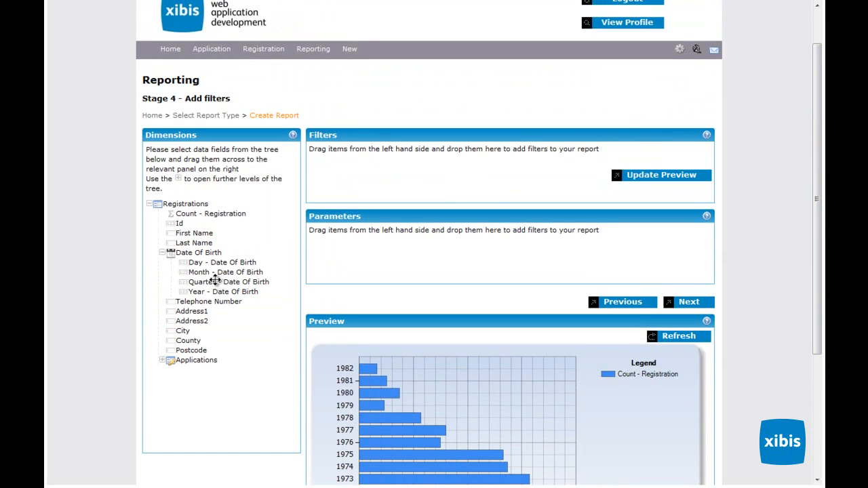
{"action": "left_click_drag", "start_coordinate": [215, 278], "coordinate": [364, 166]}
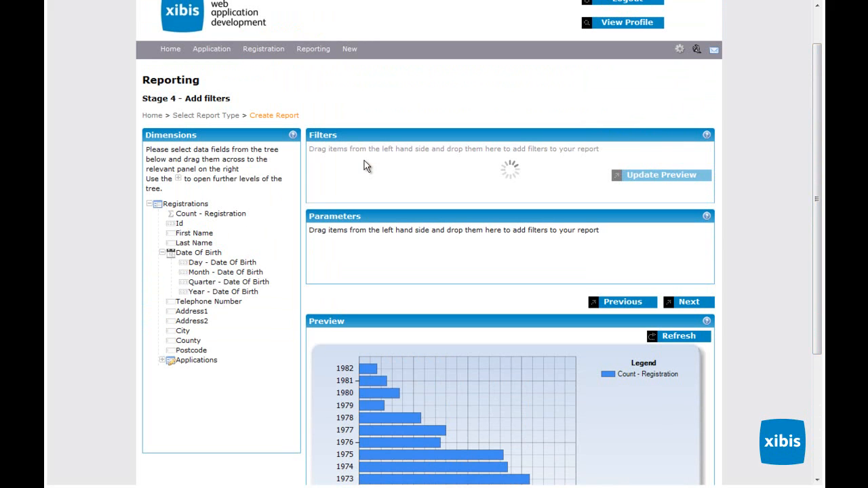
{"action": "left_click", "coordinate": [416, 158]}
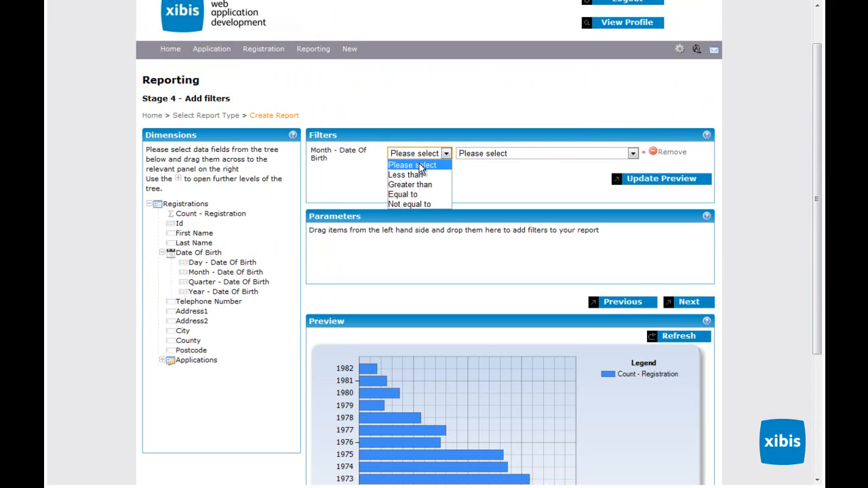
{"action": "left_click", "coordinate": [417, 194]}
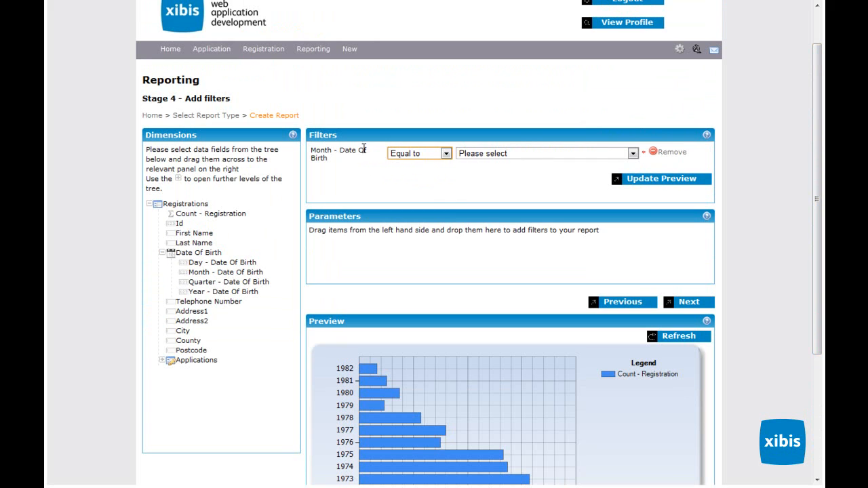
{"action": "left_click", "coordinate": [484, 155]}
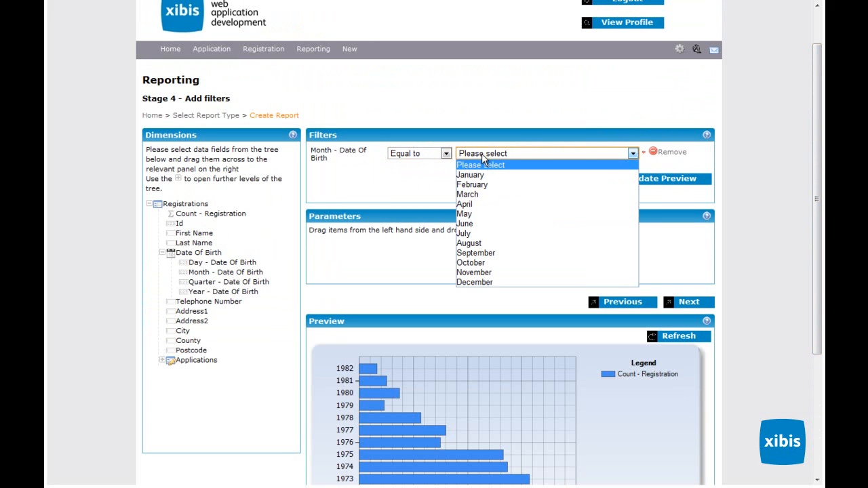
{"action": "left_click", "coordinate": [485, 194]}
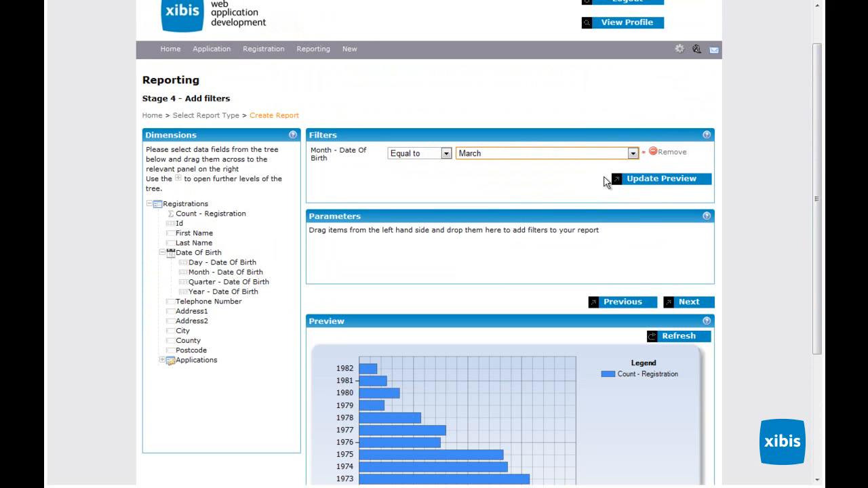
{"action": "left_click", "coordinate": [653, 180]}
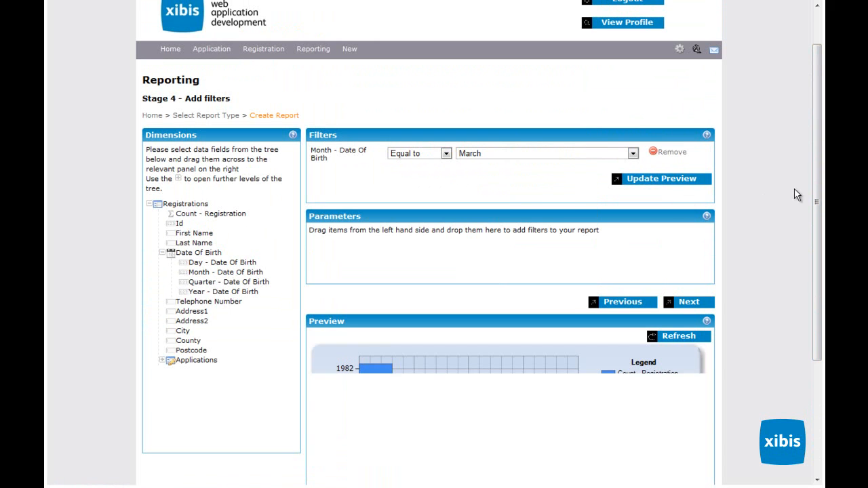
{"action": "left_click_drag", "start_coordinate": [815, 184], "coordinate": [817, 349]}
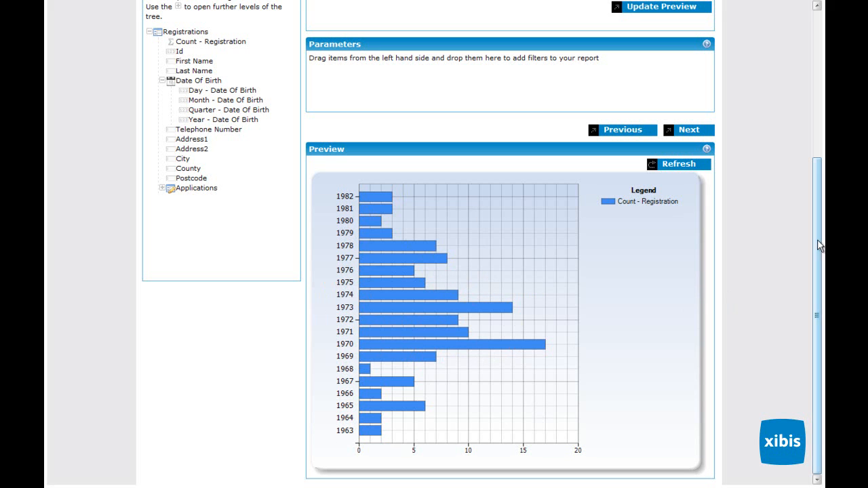
Add a Day - Date Of Birth parameter with the operator equal to, named "Day of birth", and continue to the ordering stage.
{"action": "left_click_drag", "start_coordinate": [814, 237], "coordinate": [804, 70]}
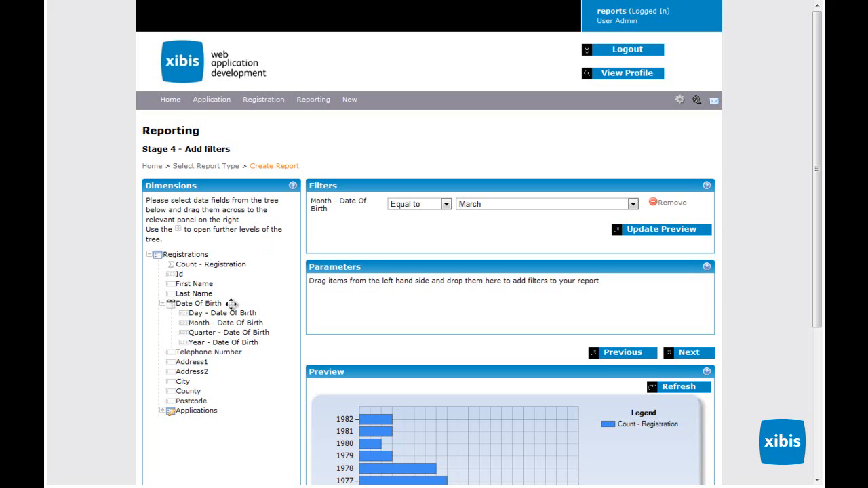
{"action": "left_click_drag", "start_coordinate": [204, 323], "coordinate": [387, 304]}
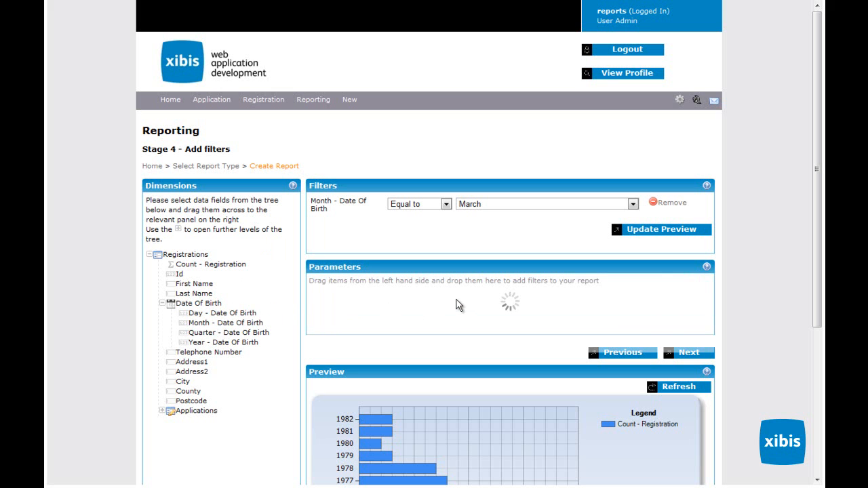
{"action": "left_click", "coordinate": [445, 296]}
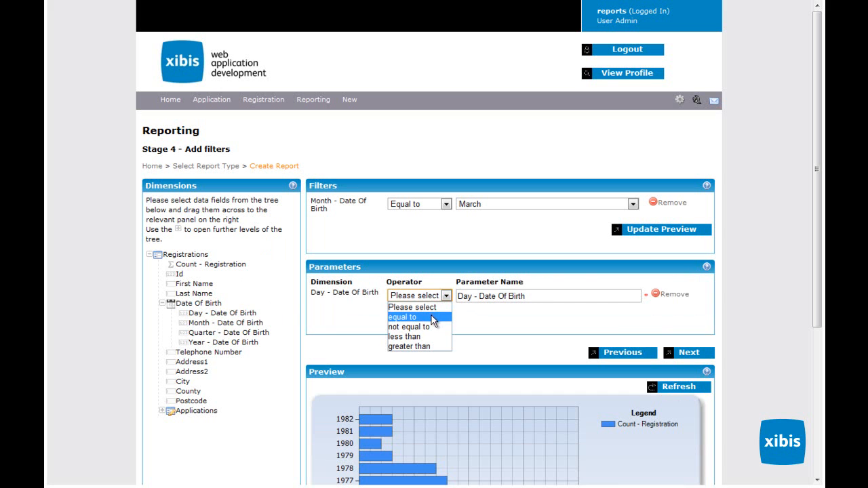
{"action": "left_click", "coordinate": [433, 318]}
{"action": "left_click_drag", "start_coordinate": [545, 296], "coordinate": [417, 299]}
{"action": "type", "text": "Da"}
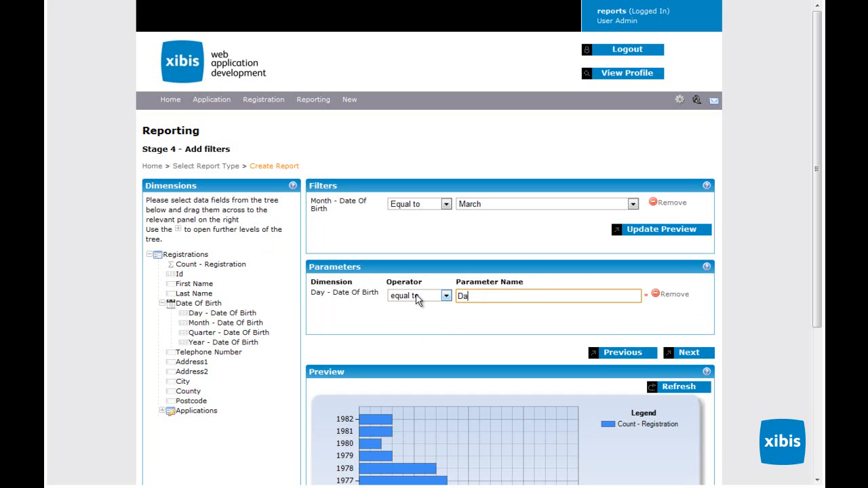
{"action": "type", "text": "y of birth"}
{"action": "left_click", "coordinate": [824, 266]}
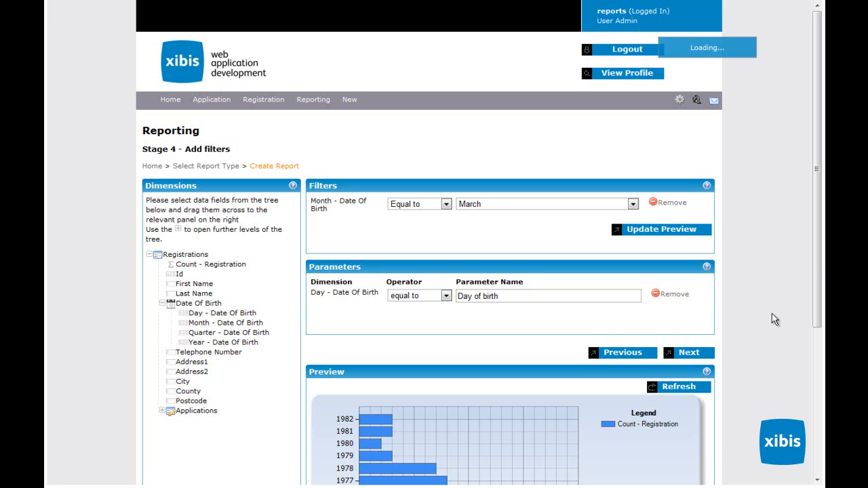
{"action": "left_click", "coordinate": [703, 361]}
{"action": "left_click_drag", "start_coordinate": [816, 192], "coordinate": [817, 298]}
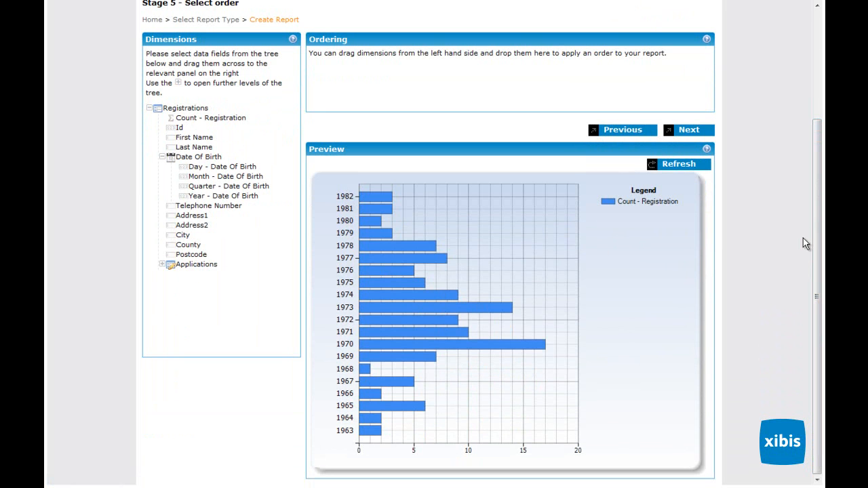
Order the report by Count - Registration in descending order and continue to the final stage.
{"action": "left_click_drag", "start_coordinate": [816, 245], "coordinate": [441, 207]}
{"action": "left_click_drag", "start_coordinate": [817, 303], "coordinate": [810, 249]}
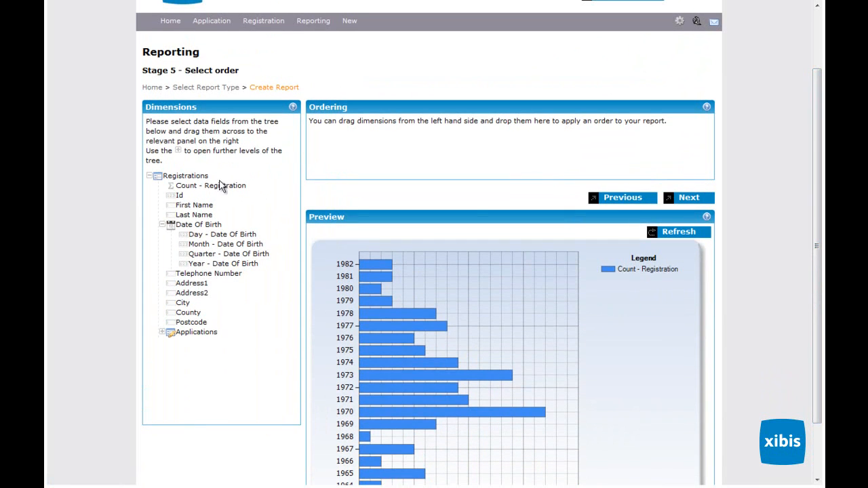
{"action": "left_click_drag", "start_coordinate": [220, 187], "coordinate": [405, 132]}
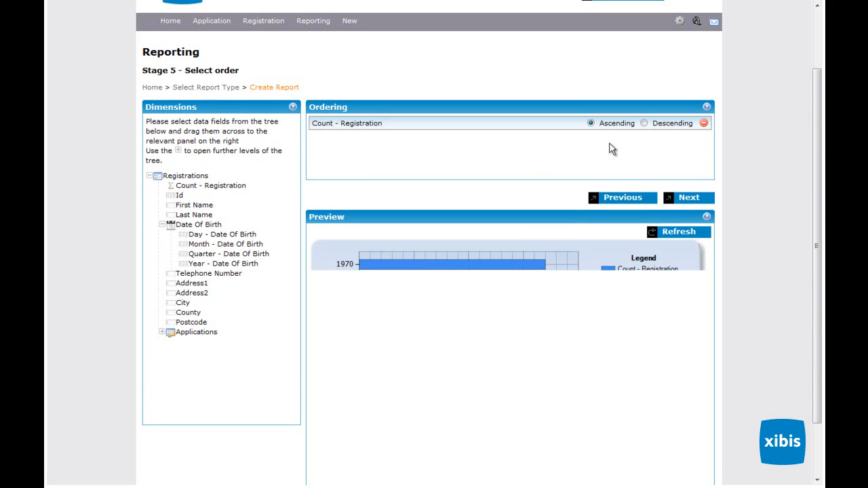
{"action": "left_click_drag", "start_coordinate": [817, 140], "coordinate": [817, 192]}
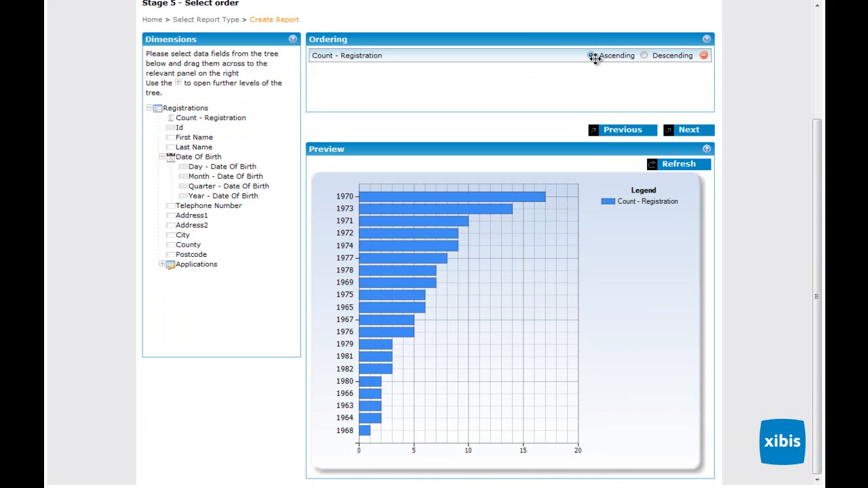
{"action": "left_click", "coordinate": [643, 55]}
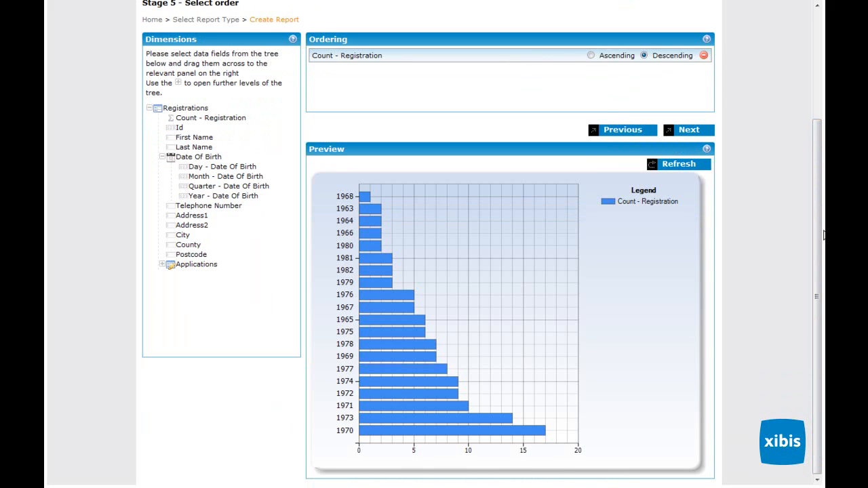
{"action": "left_click", "coordinate": [717, 134]}
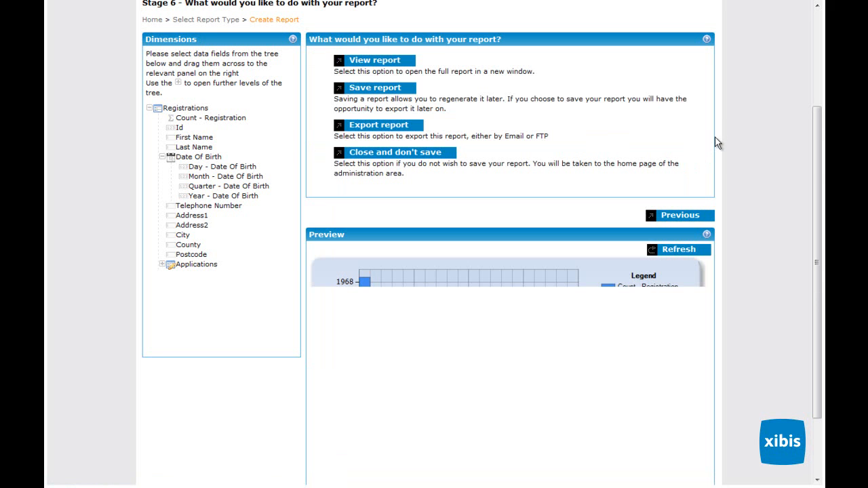
Choose to save the report and name it "Registrations by year of birth".
{"action": "left_click_drag", "start_coordinate": [813, 165], "coordinate": [811, 66]}
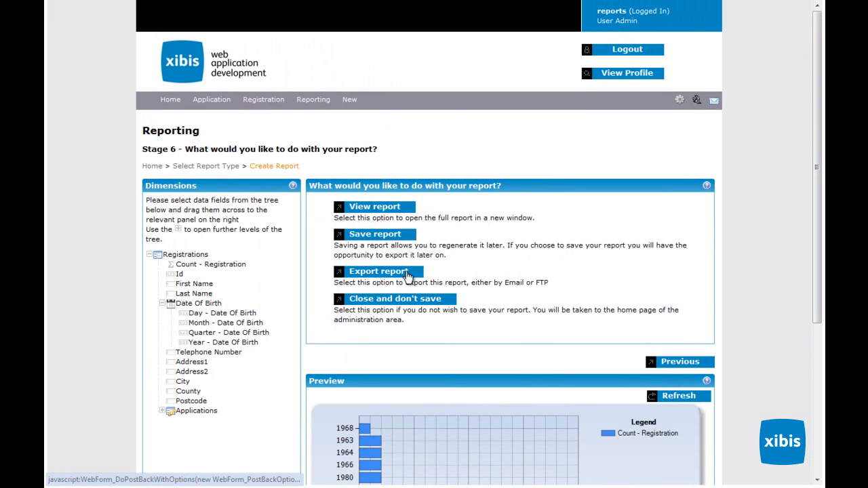
{"action": "left_click", "coordinate": [392, 238]}
{"action": "left_click", "coordinate": [433, 217]}
{"action": "type", "text": "Report"}
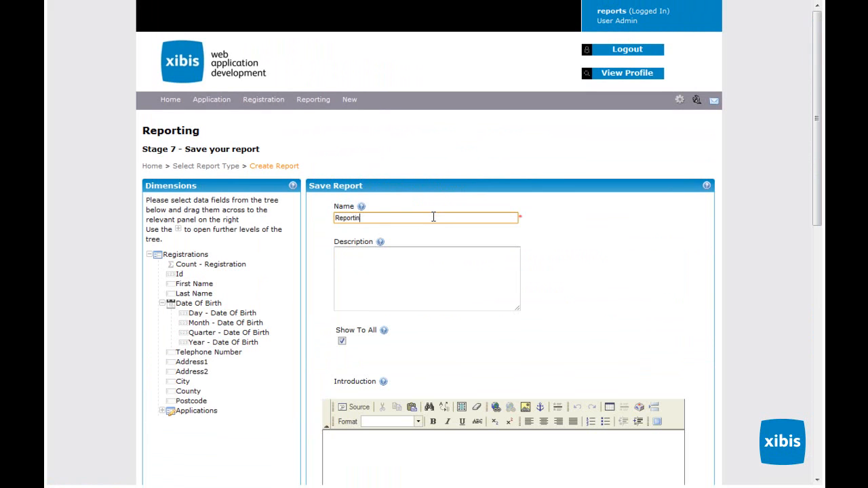
{"action": "key", "text": "ctrl+a"}
{"action": "type", "text": "Registrations by year of bir"}
Enter the description "Limited to the month of March" and save the report.
{"action": "left_click", "coordinate": [421, 287]}
{"action": "type", "text": "Limited to the month"}
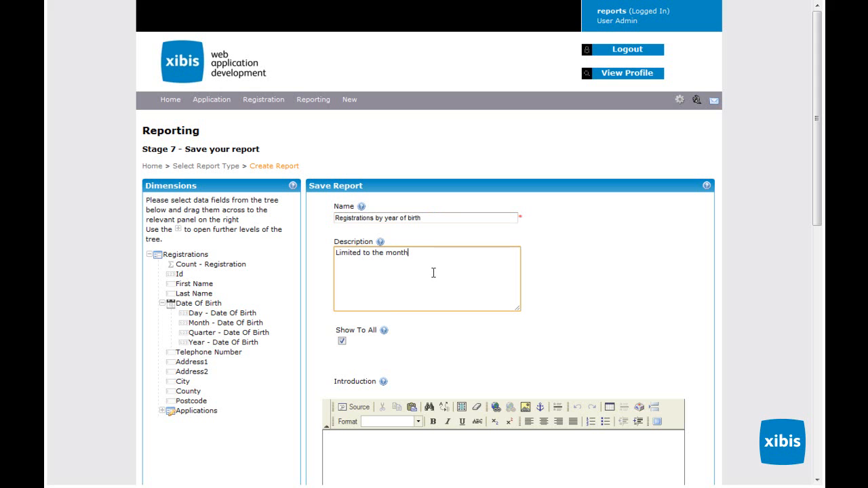
{"action": "type", "text": " of March"}
{"action": "scroll", "coordinate": [570, 255], "scroll_direction": "down", "scroll_amount": 3}
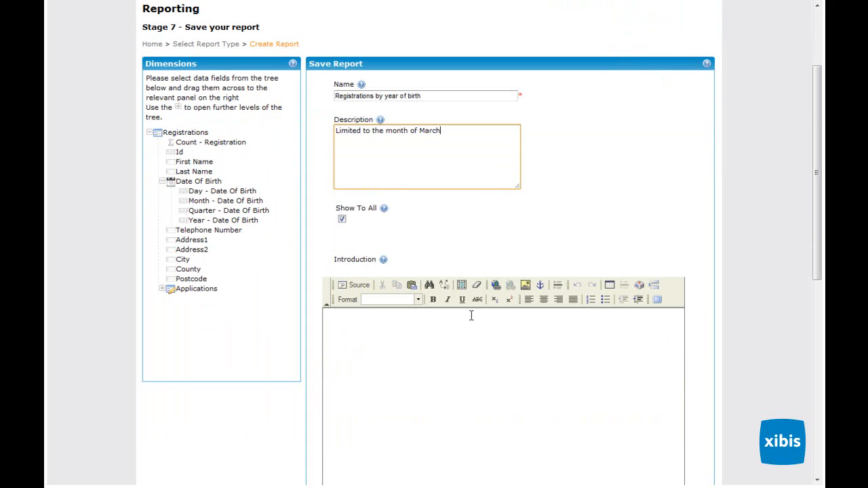
{"action": "scroll", "coordinate": [402, 299], "scroll_direction": "down", "scroll_amount": 2}
{"action": "left_click", "coordinate": [402, 299]}
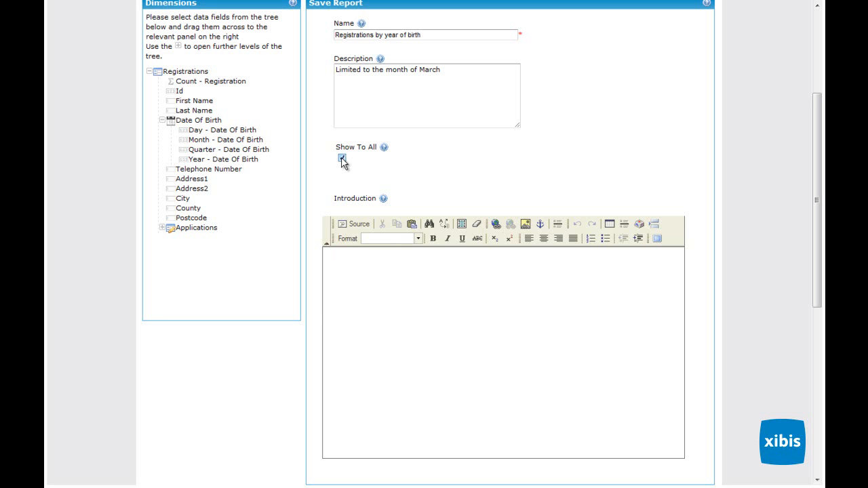
{"action": "scroll", "coordinate": [771, 169], "scroll_direction": "down", "scroll_amount": 1}
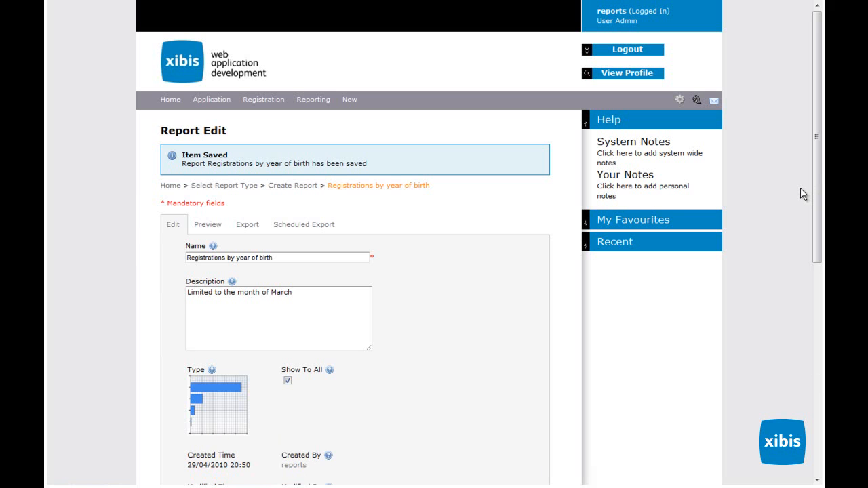
Review the saved report's details and preview its chart.
{"action": "scroll", "coordinate": [810, 197], "scroll_direction": "down", "scroll_amount": 4}
{"action": "scroll", "coordinate": [811, 199], "scroll_direction": "up", "scroll_amount": 4}
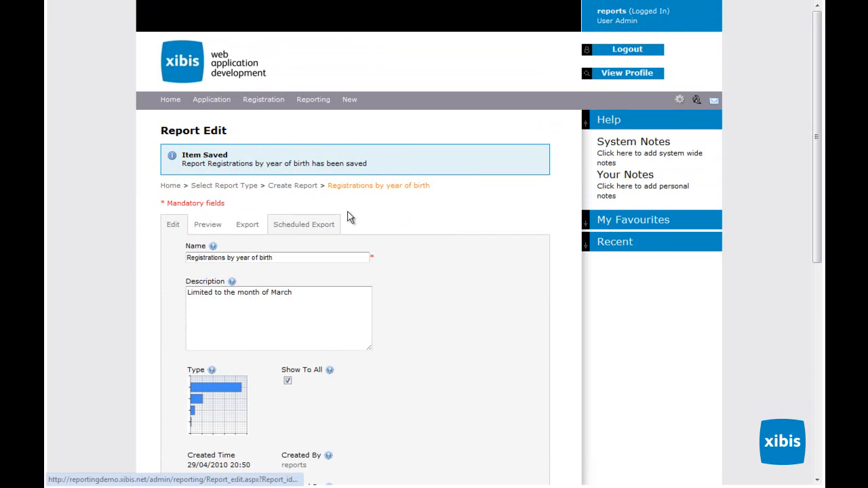
{"action": "left_click", "coordinate": [197, 231]}
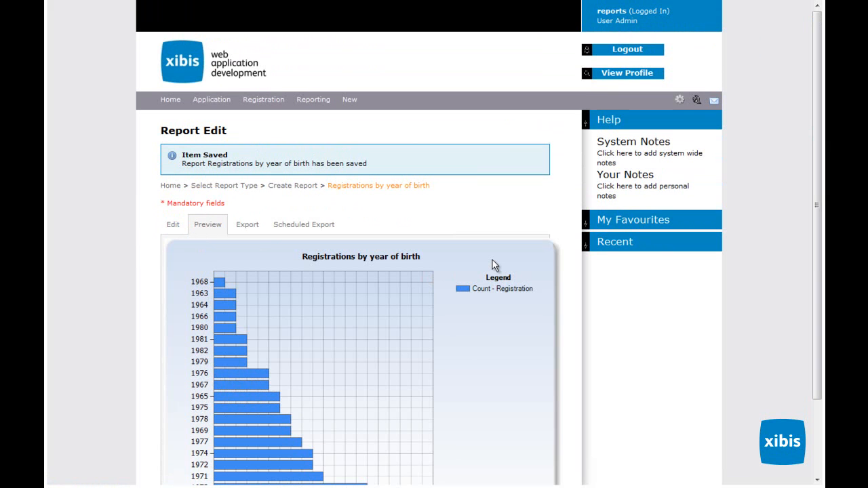
Export the report in CSV format by email to the recipient's email address.
{"action": "left_click", "coordinate": [247, 225]}
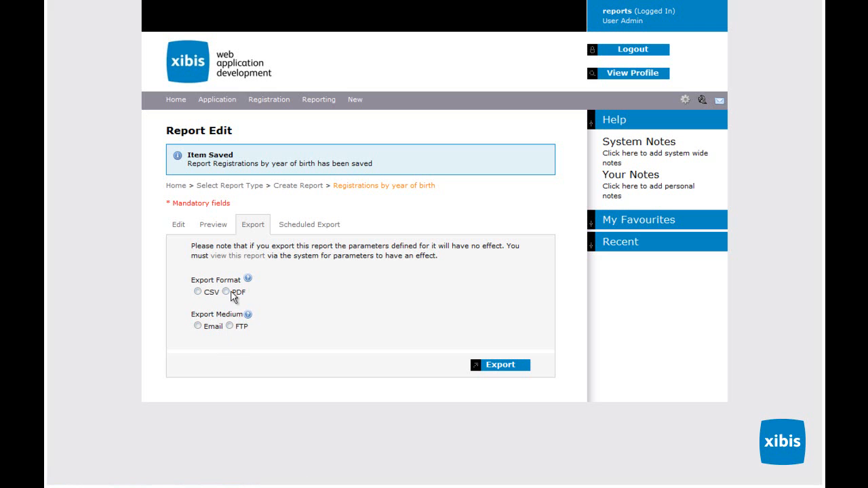
{"action": "left_click", "coordinate": [197, 291]}
{"action": "left_click", "coordinate": [197, 327]}
{"action": "left_click", "coordinate": [232, 385]}
{"action": "type", "text": "ian."}
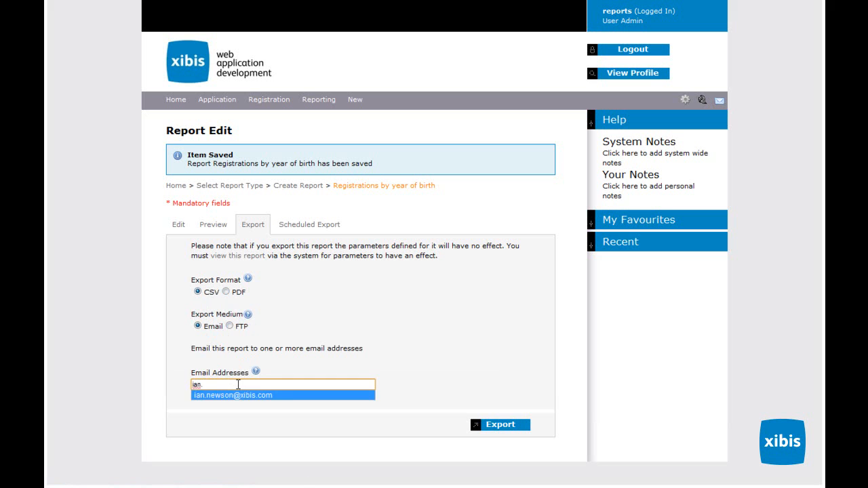
{"action": "left_click", "coordinate": [251, 396]}
{"action": "left_click", "coordinate": [507, 426]}
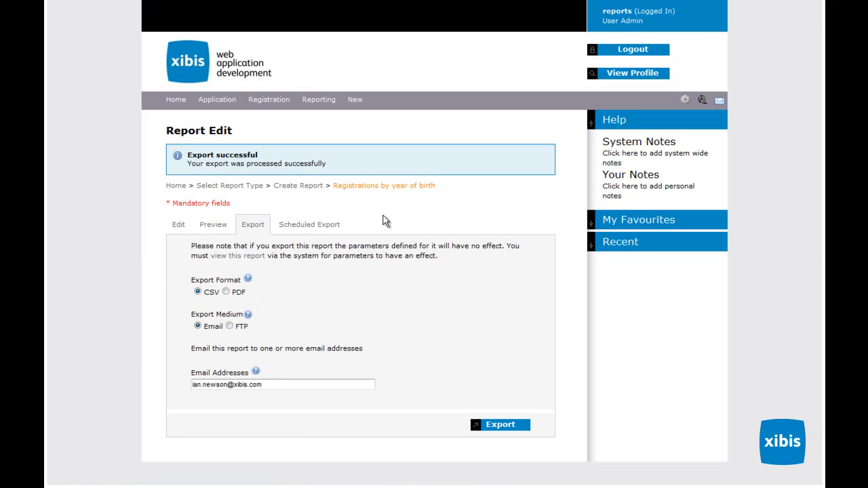
Examine the scheduled export settings for the Once, Daily, Weekly and Monthly schedule types.
{"action": "left_click", "coordinate": [324, 229]}
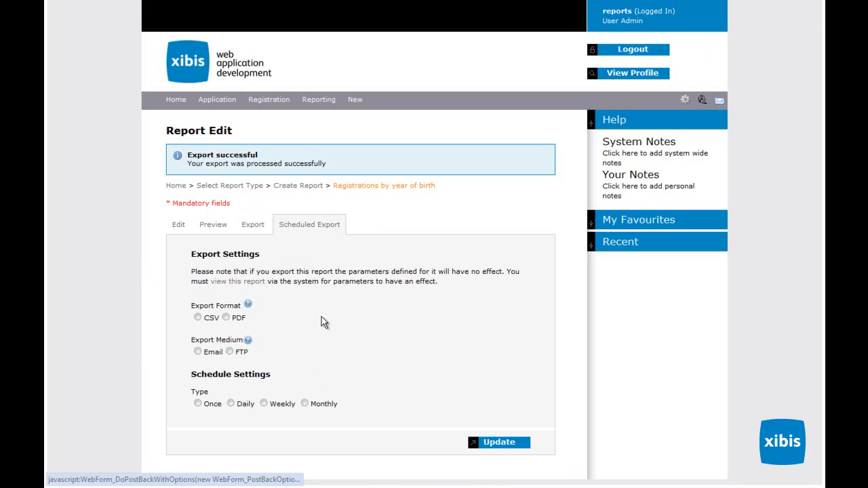
{"action": "left_click", "coordinate": [198, 404]}
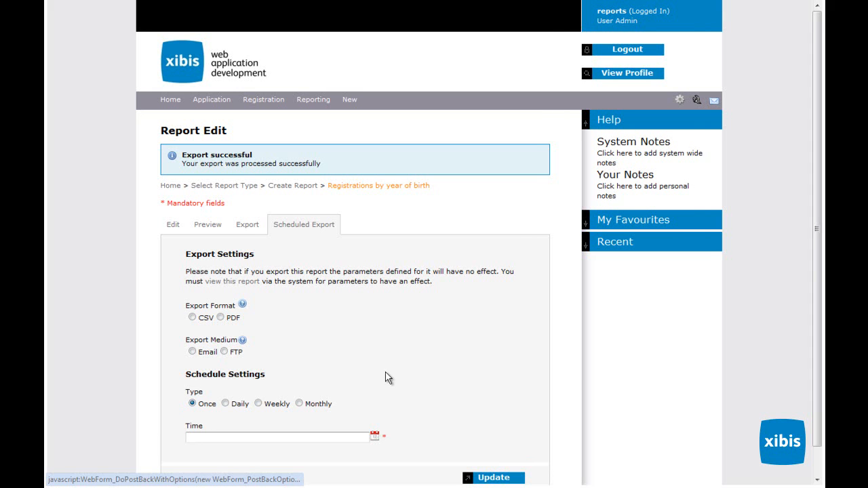
{"action": "left_click", "coordinate": [226, 404]}
{"action": "scroll", "coordinate": [449, 356], "scroll_direction": "down", "scroll_amount": 1}
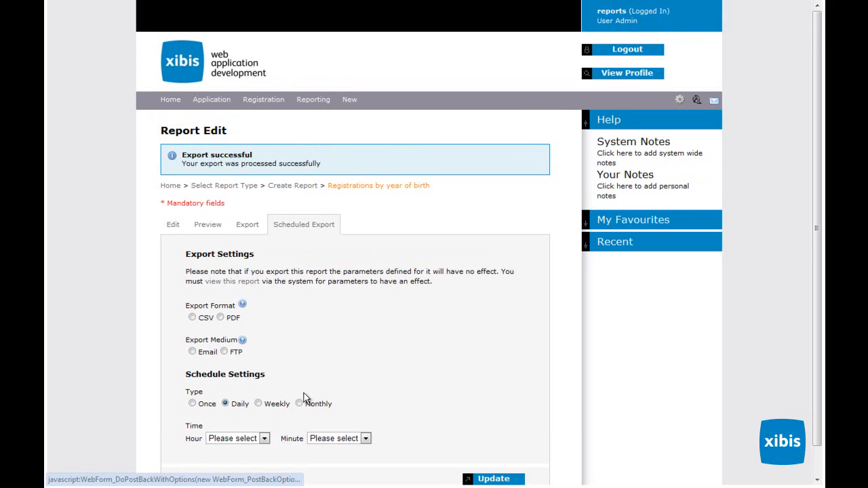
{"action": "left_click", "coordinate": [248, 438]}
{"action": "left_click", "coordinate": [361, 405]}
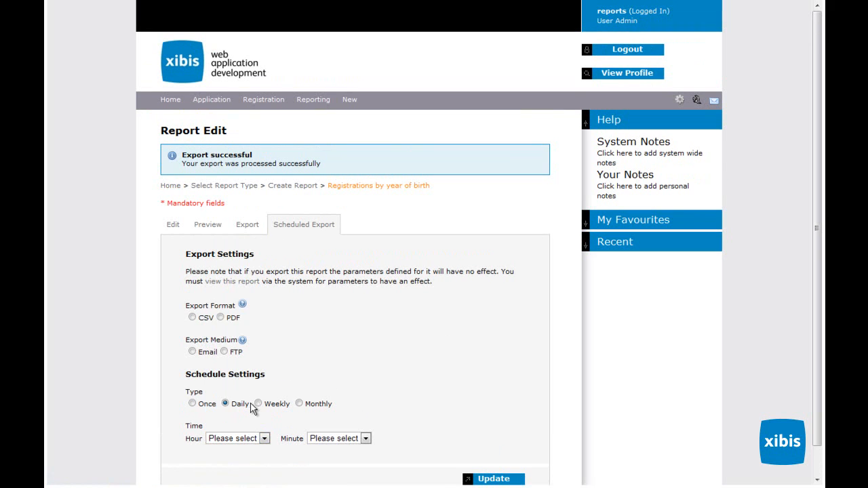
{"action": "left_click", "coordinate": [258, 404]}
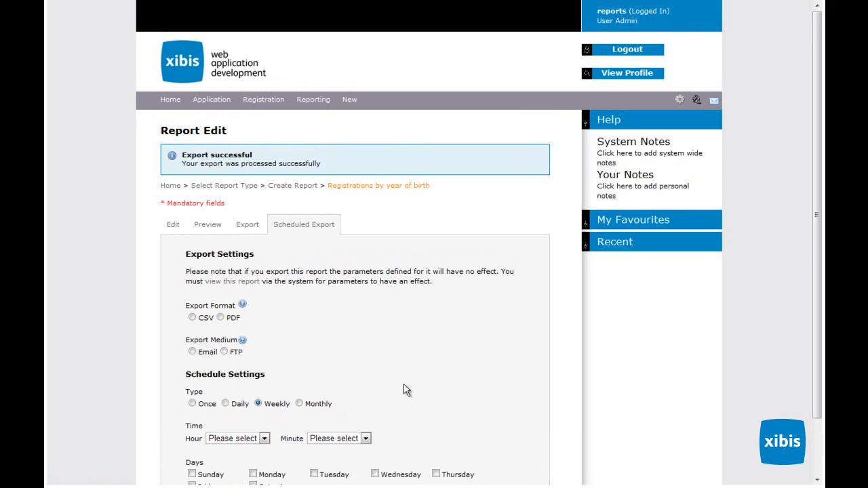
{"action": "scroll", "coordinate": [403, 390], "scroll_direction": "down", "scroll_amount": 2}
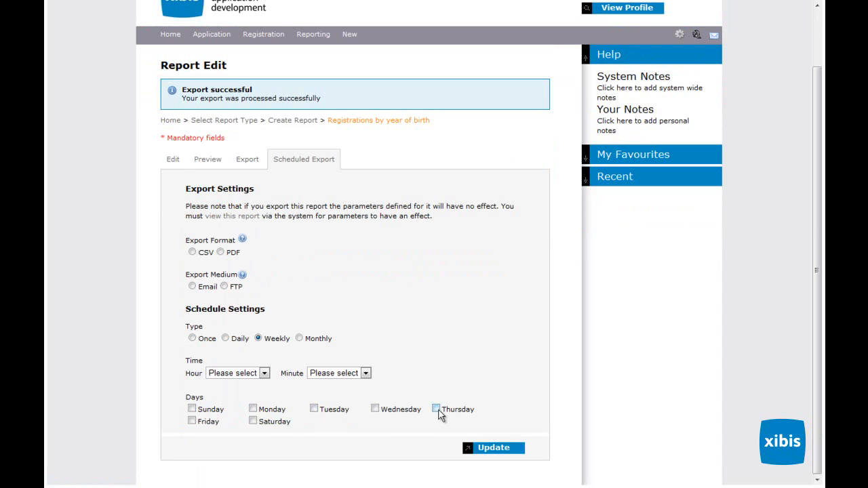
{"action": "left_click", "coordinate": [299, 338]}
{"action": "scroll", "coordinate": [528, 321], "scroll_direction": "down", "scroll_amount": 2}
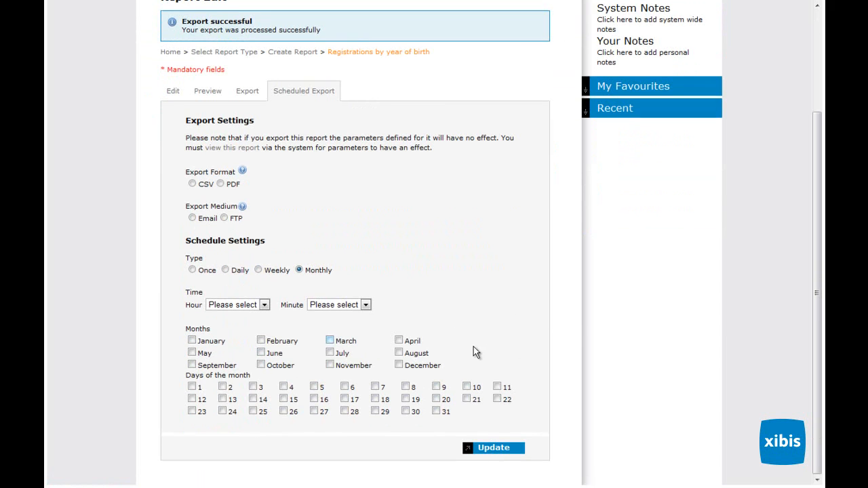
{"action": "scroll", "coordinate": [577, 316], "scroll_direction": "up", "scroll_amount": 1}
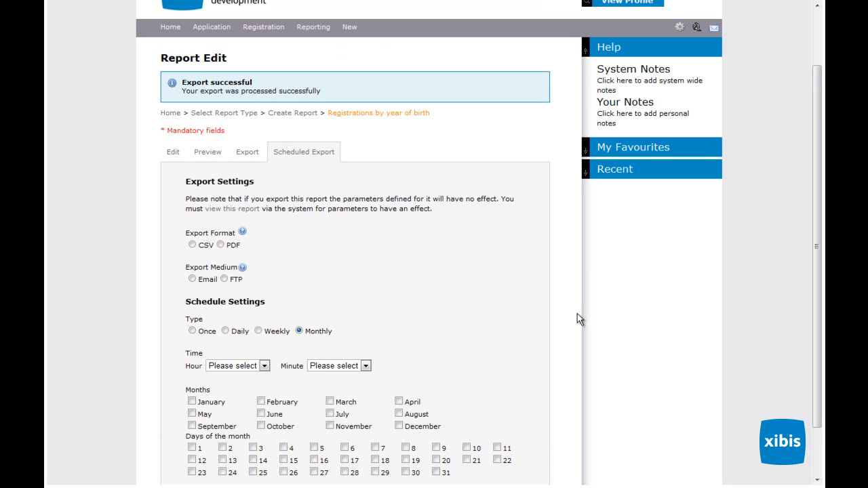
{"action": "scroll", "coordinate": [577, 313], "scroll_direction": "up", "scroll_amount": 1}
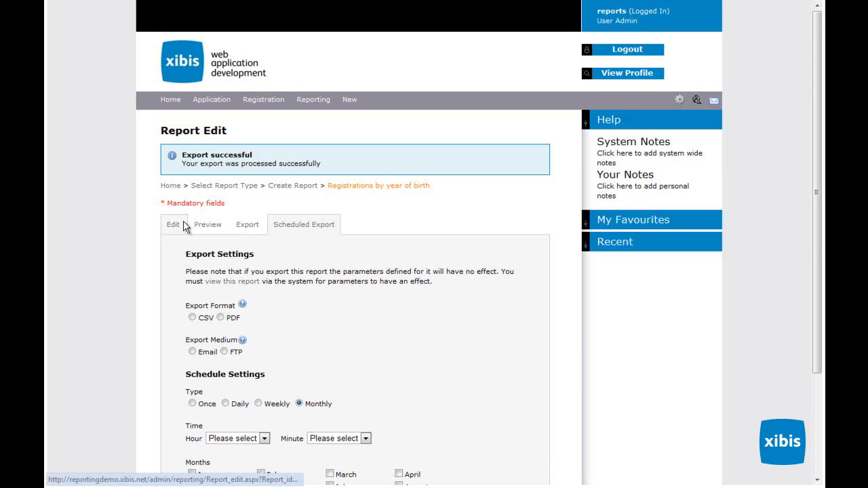
Return to the report's edit details, open the report for viewing, and generate it with Day of birth set to 13th.
{"action": "left_click", "coordinate": [173, 225]}
{"action": "left_click_drag", "start_coordinate": [816, 219], "coordinate": [815, 320]}
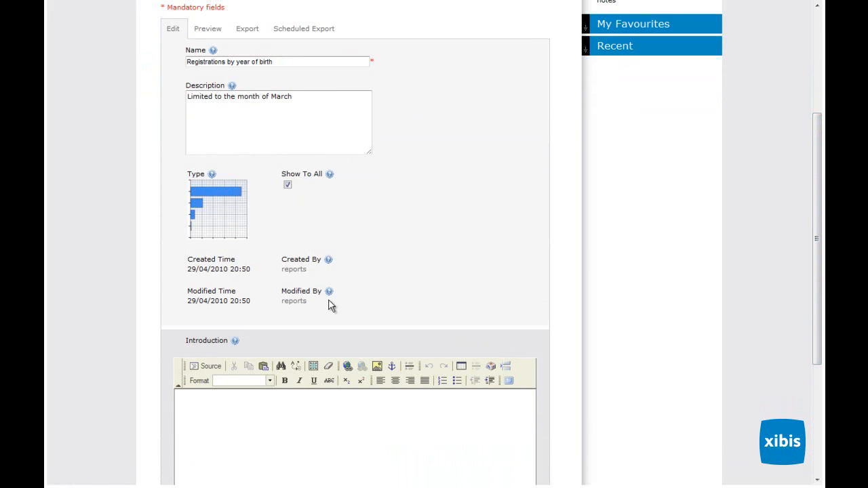
{"action": "left_click_drag", "start_coordinate": [819, 210], "coordinate": [819, 347]}
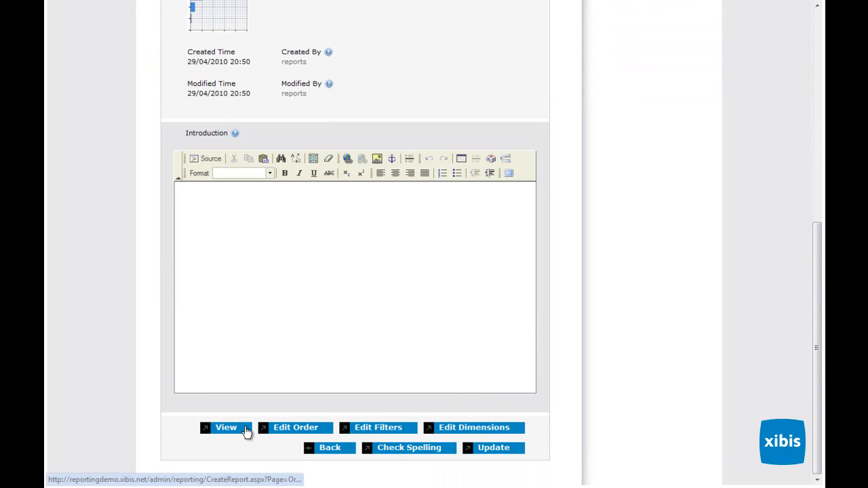
{"action": "left_click", "coordinate": [226, 432]}
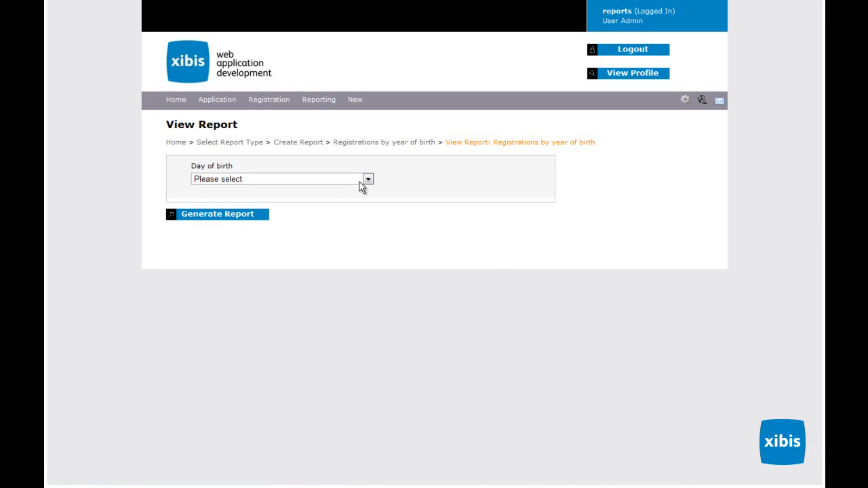
{"action": "left_click", "coordinate": [340, 178]}
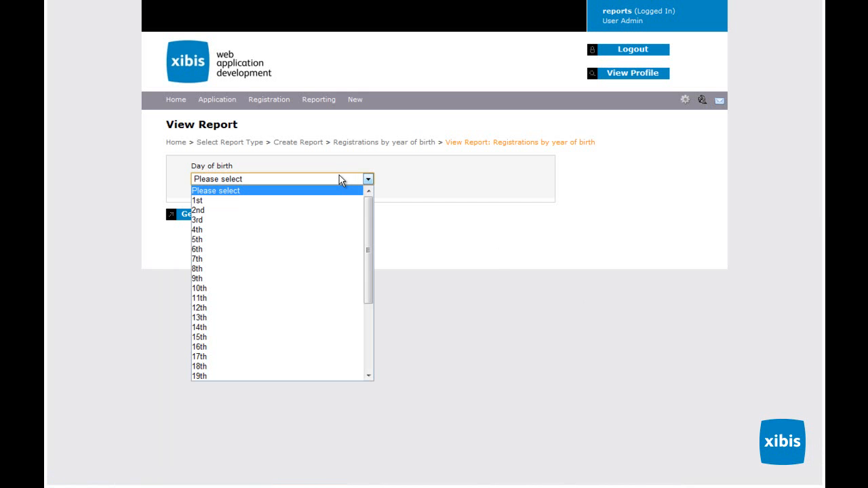
{"action": "left_click_drag", "start_coordinate": [368, 218], "coordinate": [368, 257]}
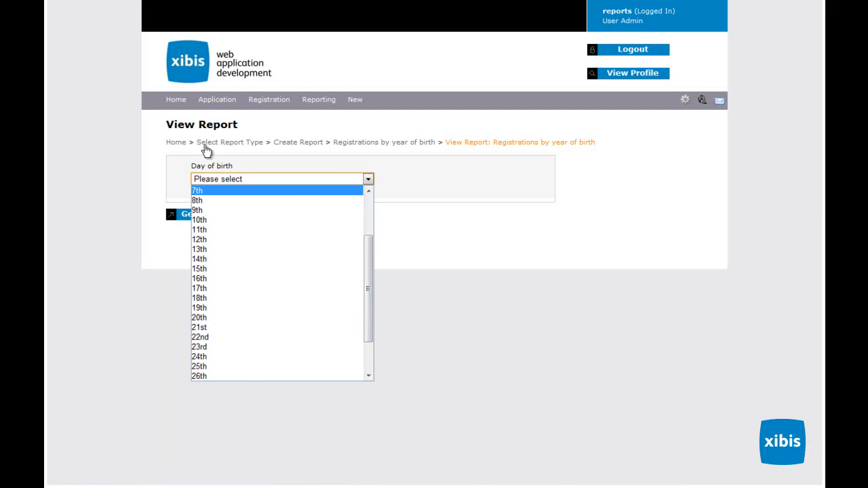
{"action": "left_click", "coordinate": [242, 255]}
{"action": "left_click", "coordinate": [223, 215]}
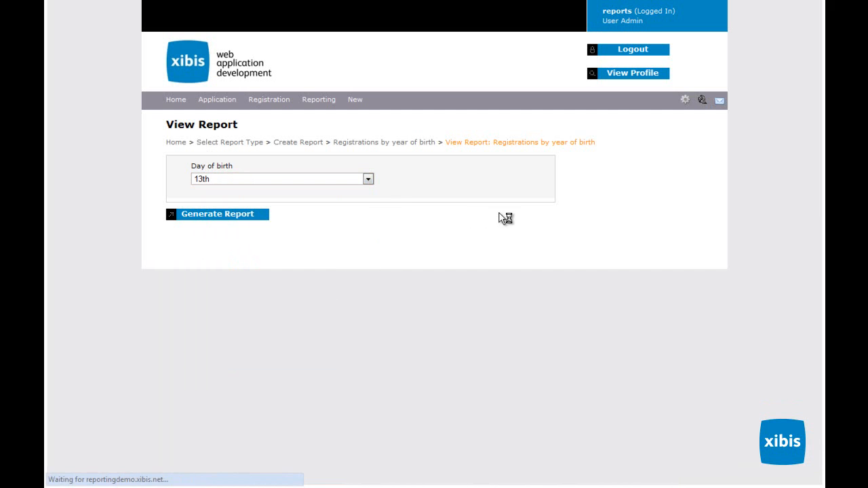